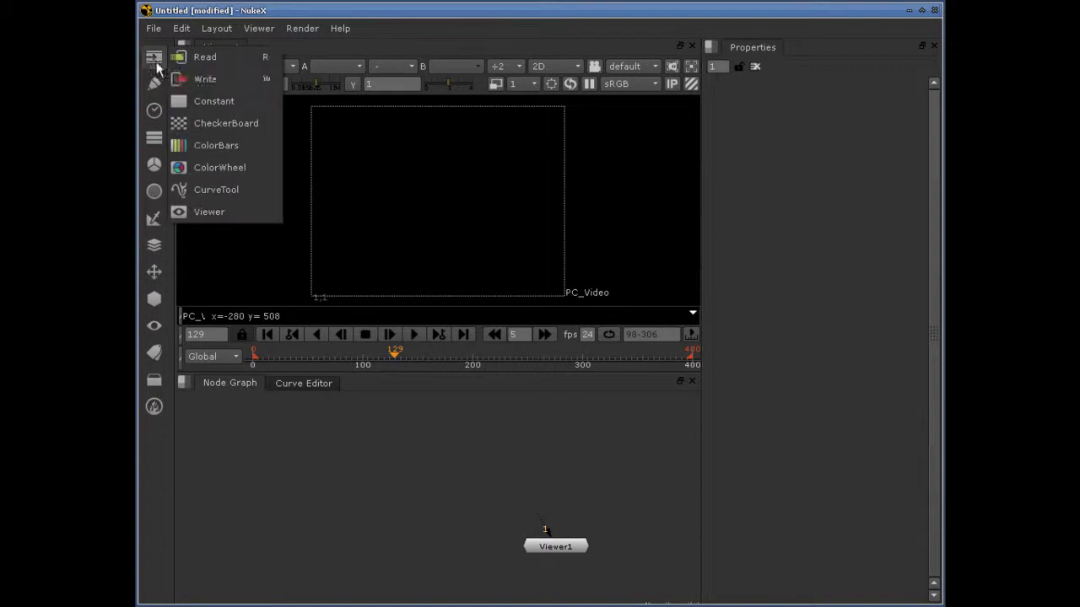
Load oil_train.avi from the Footage folder with a Read node and connect Viewer1 to it.
{"action": "left_click", "coordinate": [202, 53]}
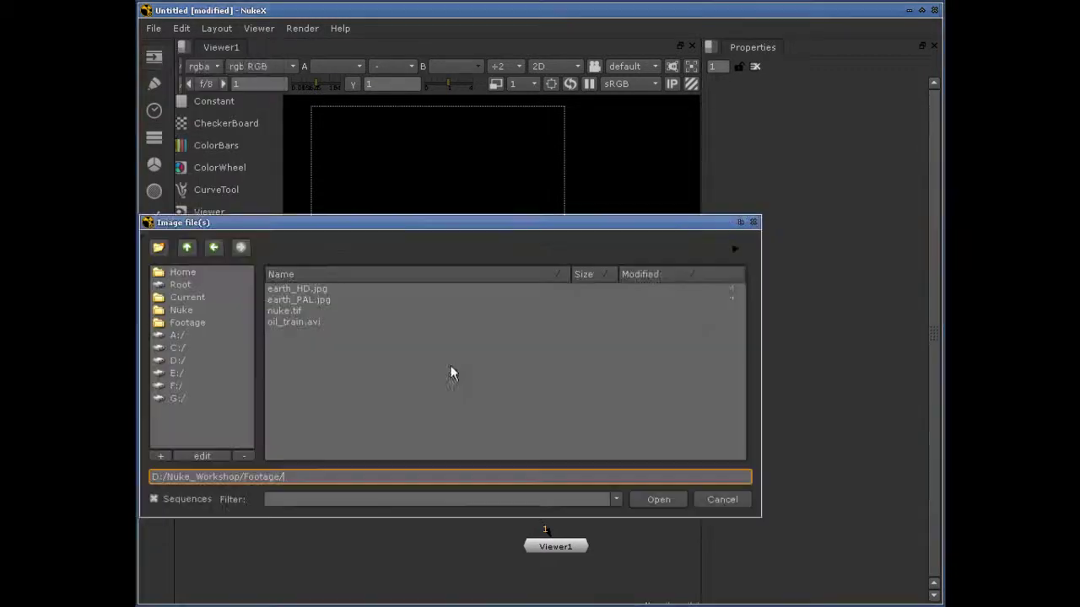
{"action": "left_click", "coordinate": [291, 322]}
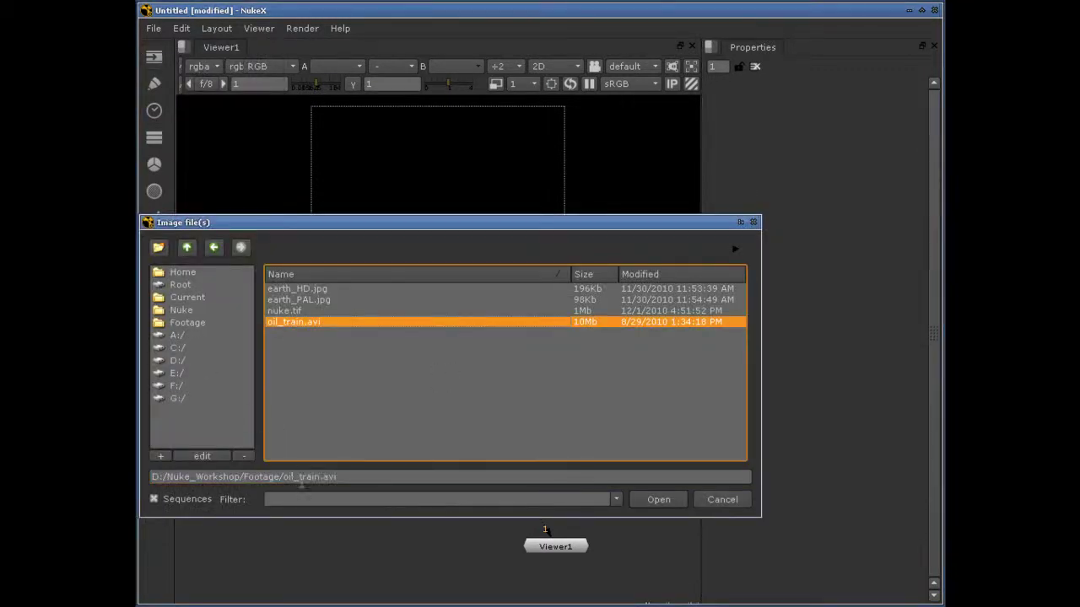
{"action": "left_click", "coordinate": [651, 501]}
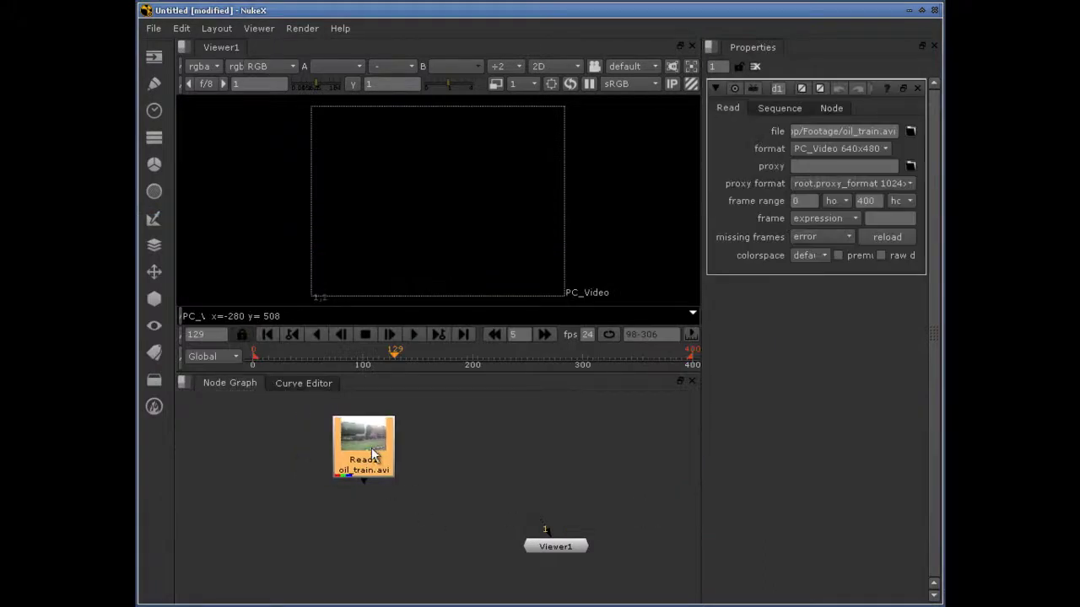
{"action": "left_click_drag", "start_coordinate": [547, 531], "coordinate": [382, 450]}
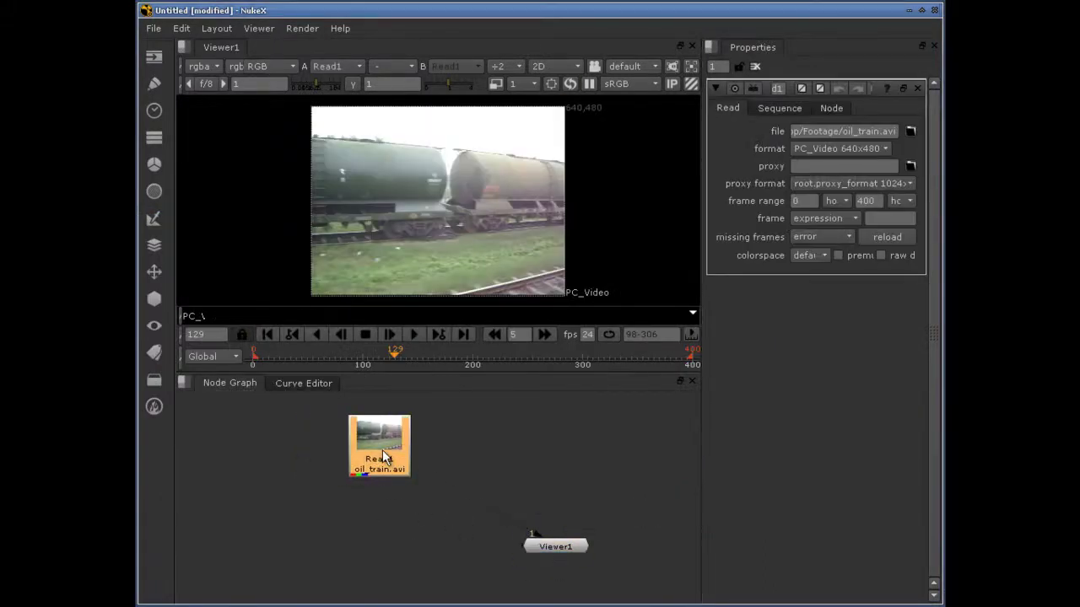
Scrub the clip back to frame 87 and set the current frame to 100.
{"action": "left_click", "coordinate": [205, 334]}
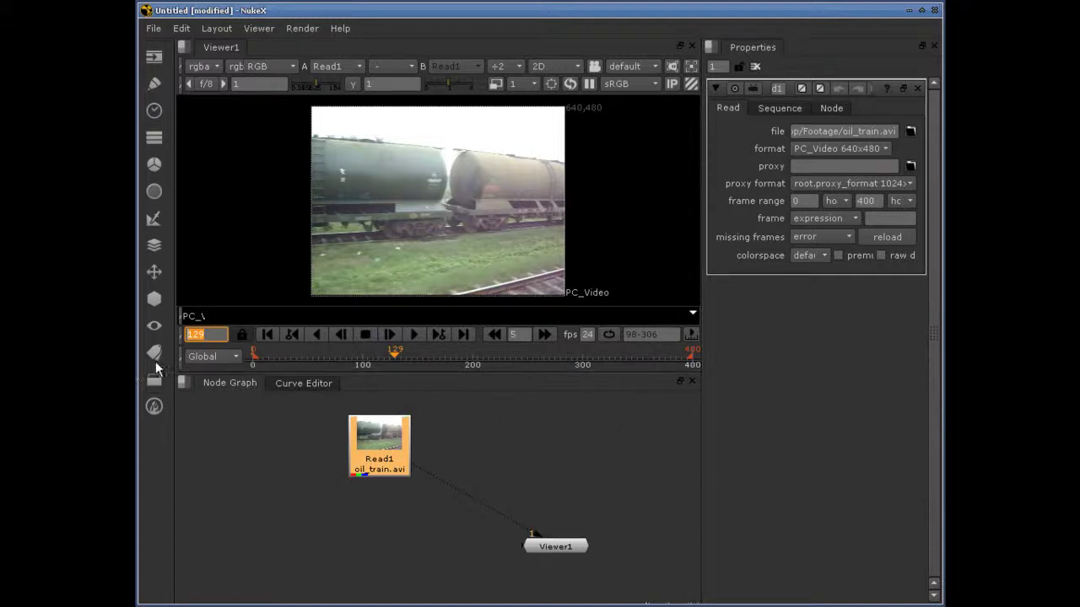
{"action": "mouse_move", "coordinate": [393, 359]}
{"action": "left_mouse_down"}
{"action": "mouse_move", "coordinate": [445, 356]}
{"action": "mouse_move", "coordinate": [350, 361]}
{"action": "left_mouse_up"}
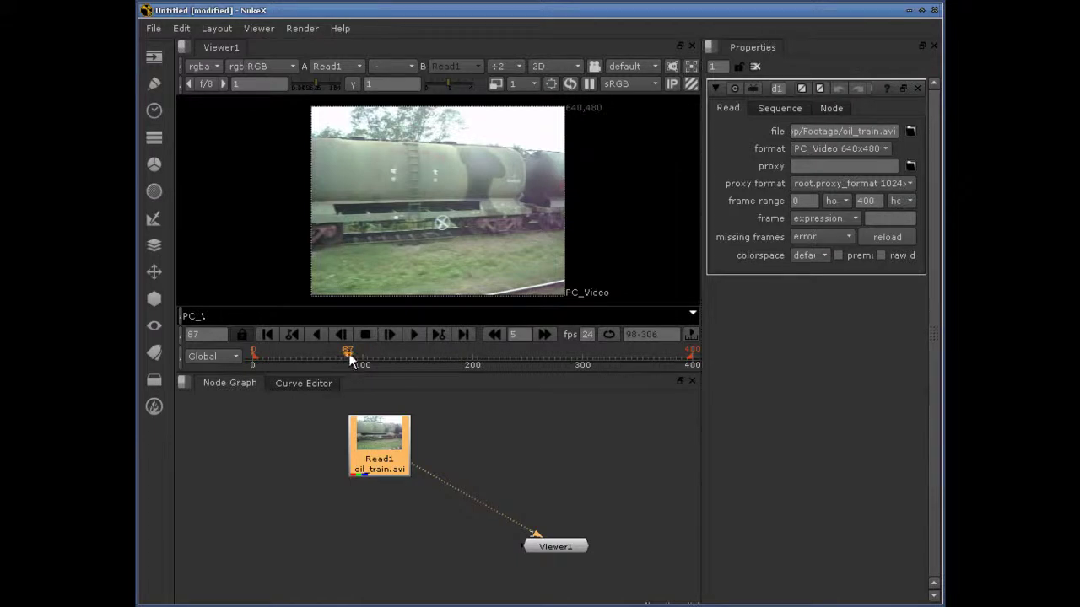
{"action": "left_click", "coordinate": [184, 334]}
{"action": "type", "text": "100"}
{"action": "key", "text": "Return"}
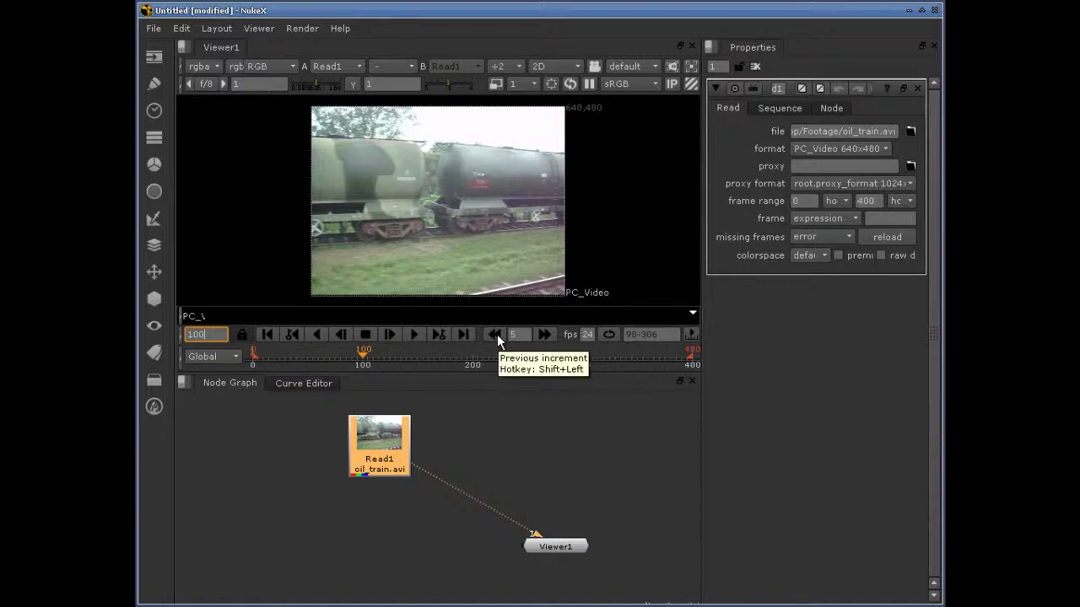
Jump to the clip's first and last frames, and play it backward from the end and forward again.
{"action": "left_click", "coordinate": [270, 338]}
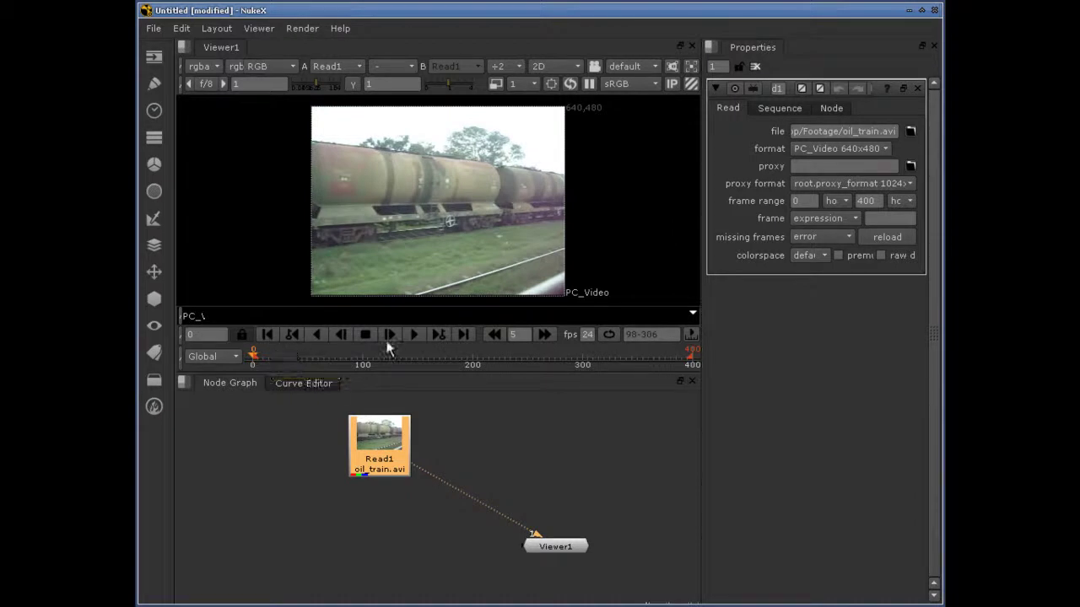
{"action": "left_click", "coordinate": [463, 335]}
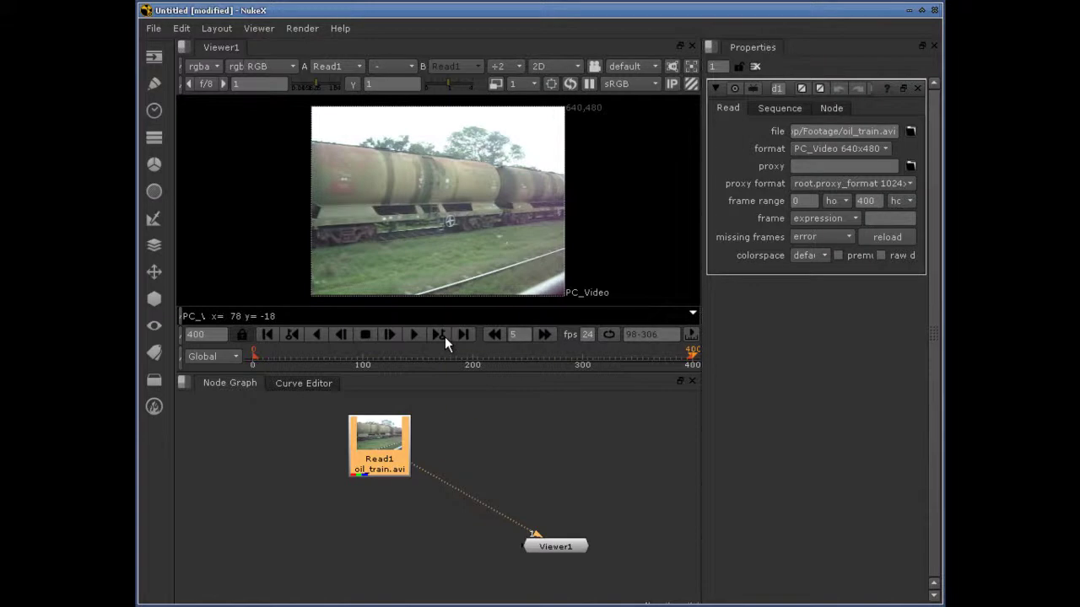
{"action": "left_click", "coordinate": [320, 335]}
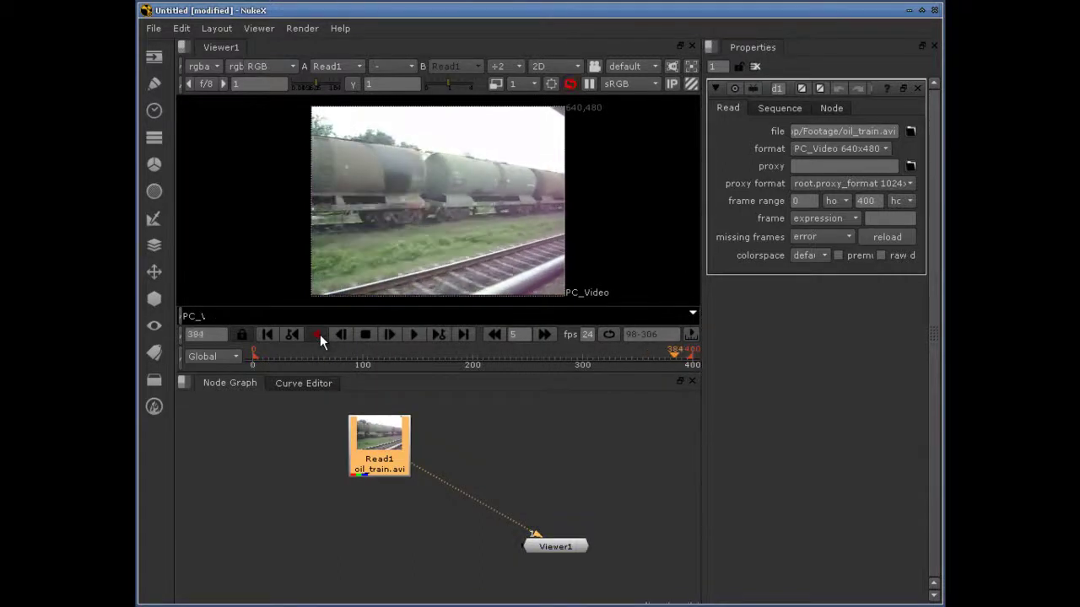
{"action": "left_click", "coordinate": [413, 336]}
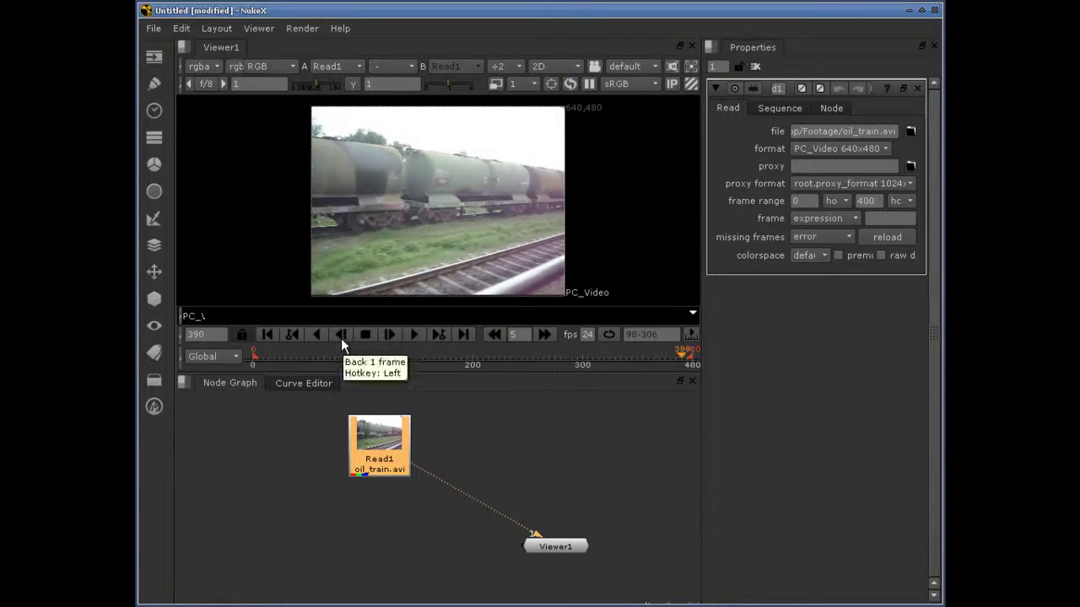
Step backward and forward one frame at a time near the end of the clip.
{"action": "left_click", "coordinate": [341, 336]}
{"action": "left_click", "coordinate": [341, 336]}
{"action": "left_click", "coordinate": [340, 336]}
{"action": "left_click", "coordinate": [341, 336]}
{"action": "left_click", "coordinate": [389, 336]}
{"action": "left_click", "coordinate": [390, 336]}
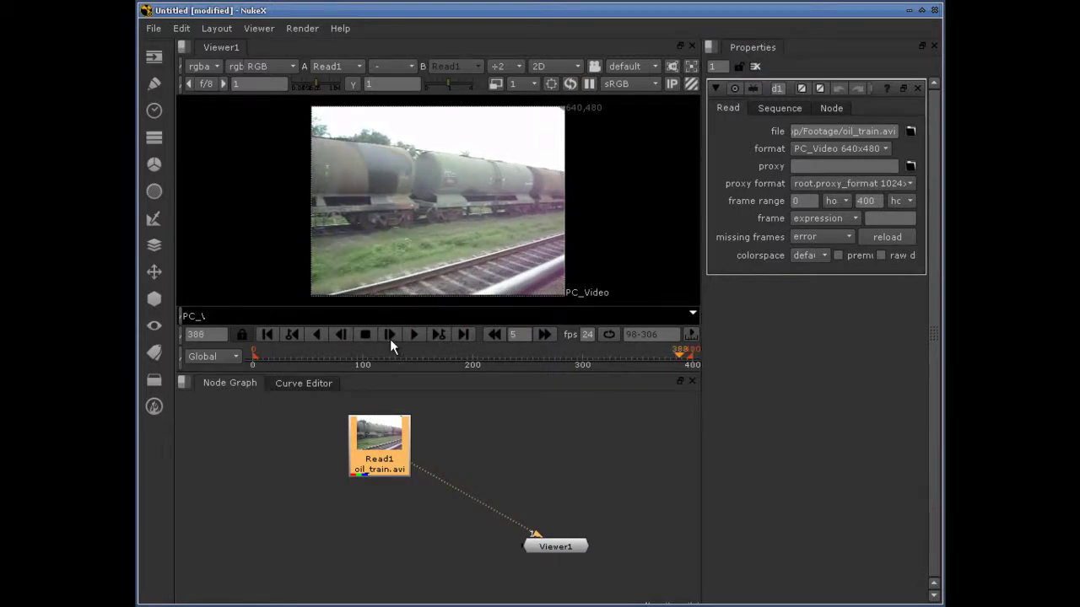
{"action": "left_click", "coordinate": [341, 336]}
{"action": "left_click", "coordinate": [341, 336]}
{"action": "left_click", "coordinate": [341, 336]}
{"action": "left_click", "coordinate": [341, 336]}
{"action": "left_click", "coordinate": [341, 336]}
{"action": "left_click", "coordinate": [390, 336]}
{"action": "left_click", "coordinate": [389, 336]}
{"action": "left_click", "coordinate": [394, 338]}
{"action": "left_click", "coordinate": [394, 338]}
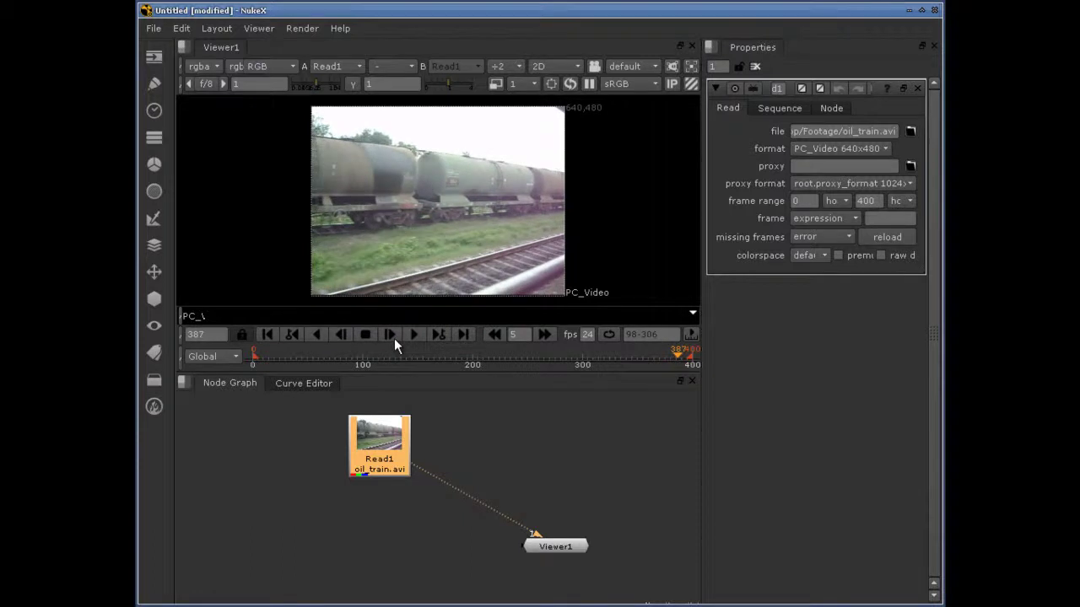
{"action": "left_click", "coordinate": [394, 339]}
{"action": "left_click", "coordinate": [394, 339]}
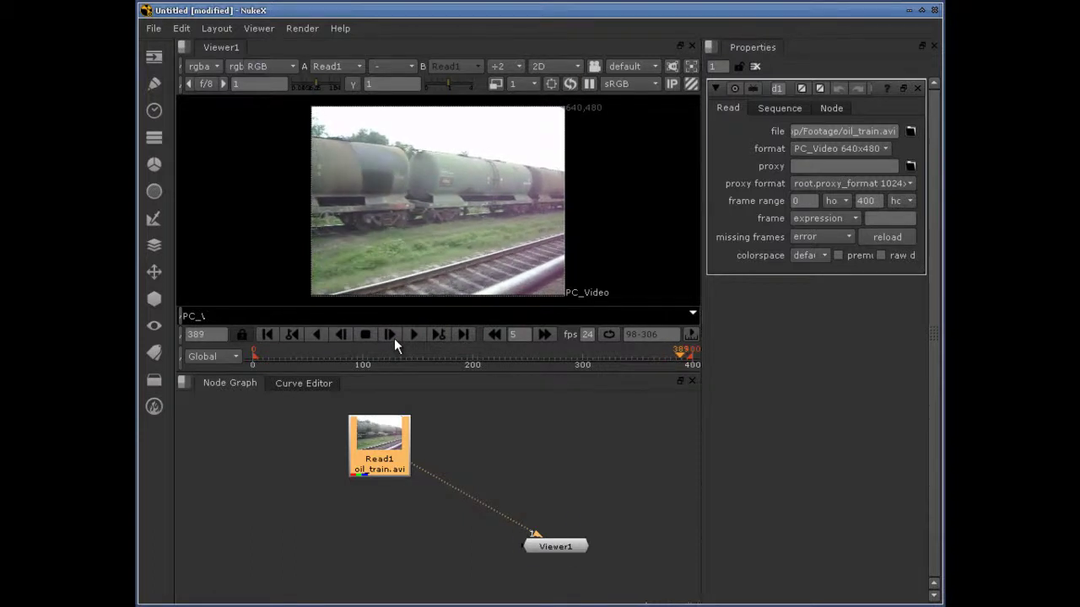
{"action": "left_click", "coordinate": [394, 339]}
{"action": "left_click", "coordinate": [398, 336]}
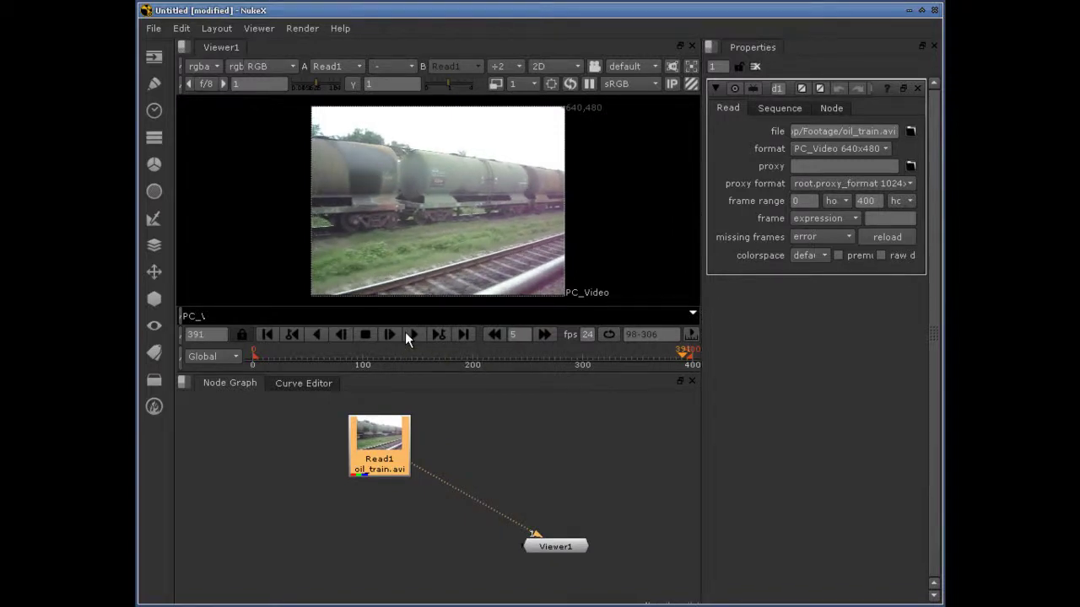
{"action": "left_click", "coordinate": [406, 334]}
{"action": "left_click", "coordinate": [406, 334]}
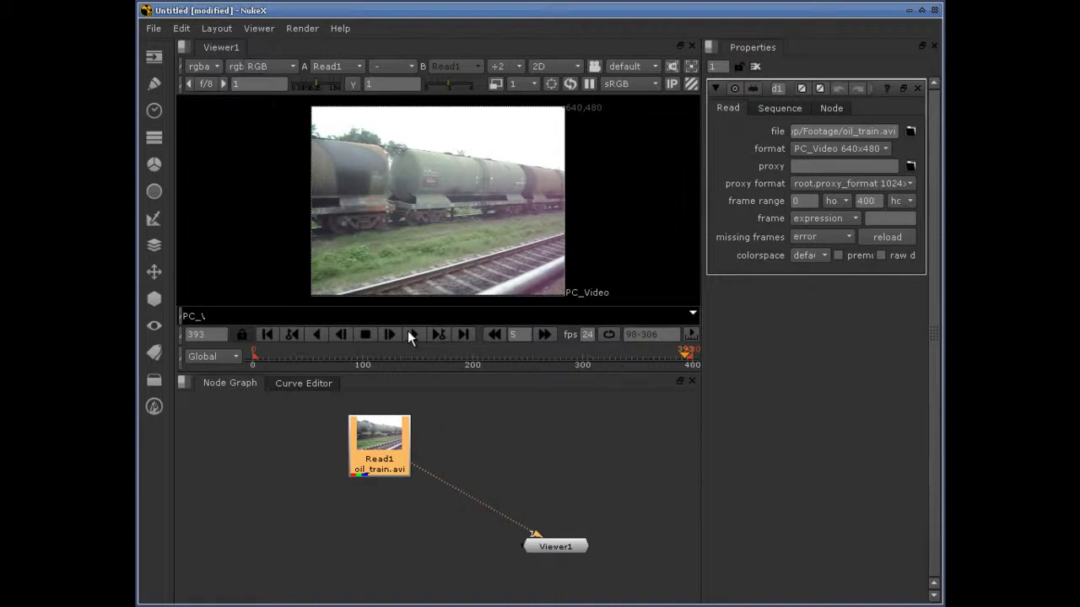
{"action": "left_click", "coordinate": [413, 326]}
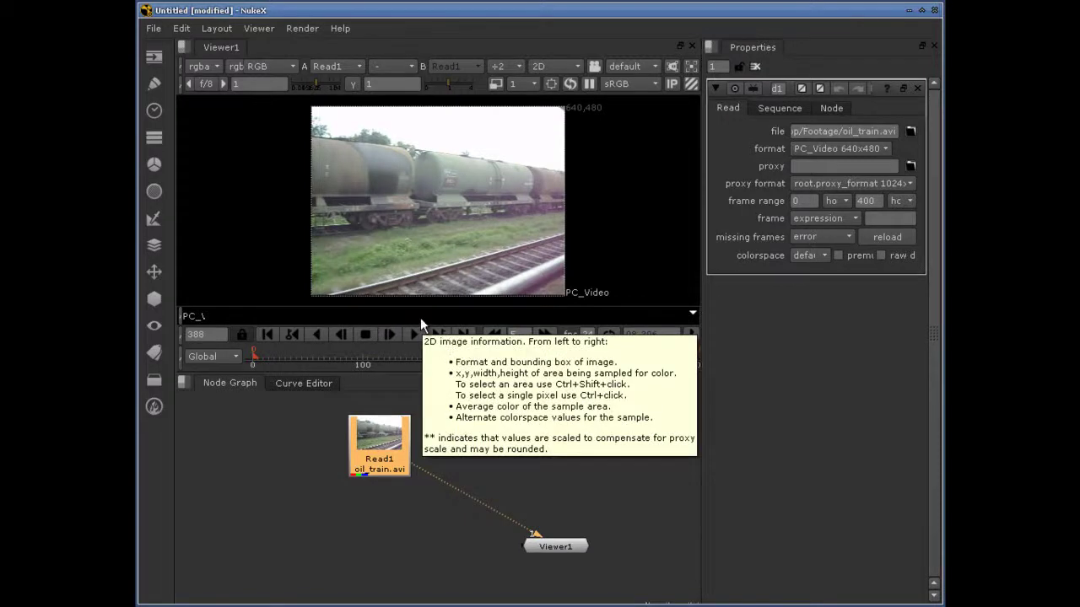
Go to frame 200 and skip forward once by the 5-frame increment.
{"action": "left_click", "coordinate": [489, 473]}
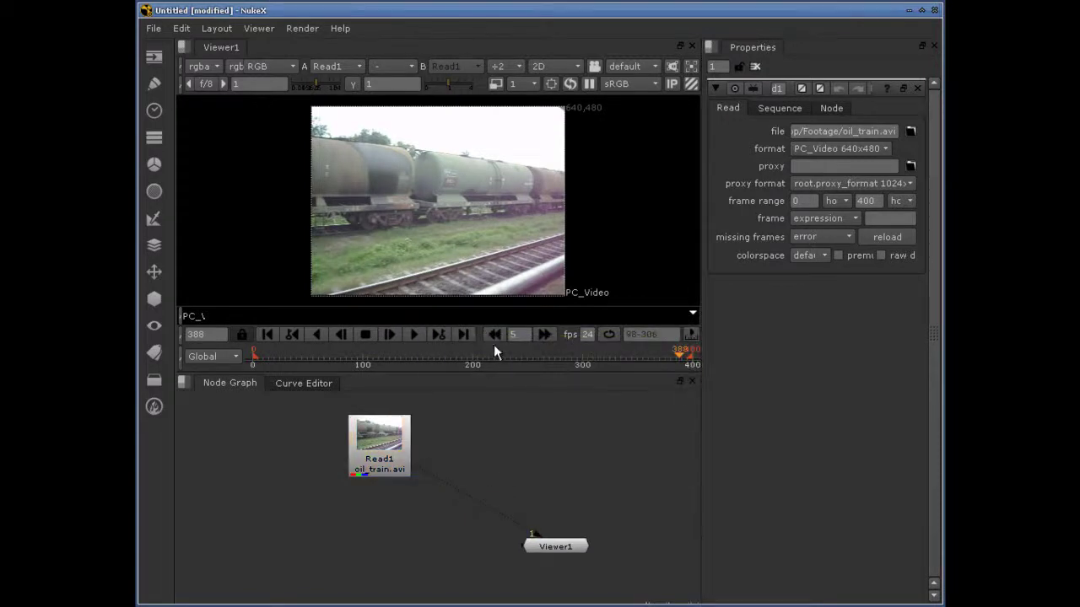
{"action": "left_click", "coordinate": [516, 335]}
{"action": "left_click", "coordinate": [221, 336]}
{"action": "type", "text": "200"}
{"action": "key", "text": "Return"}
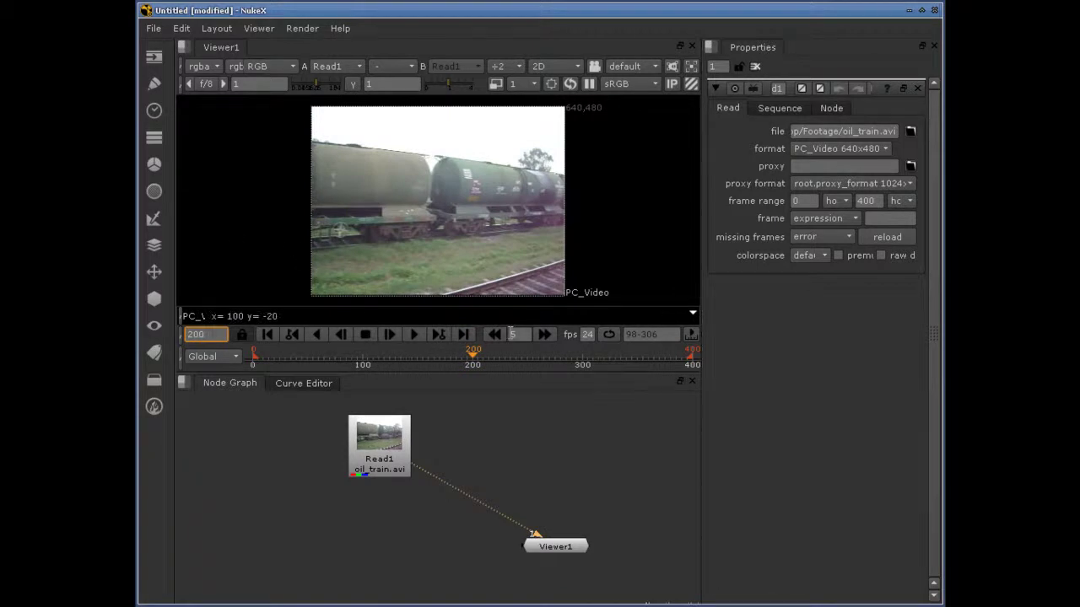
{"action": "left_click", "coordinate": [541, 336]}
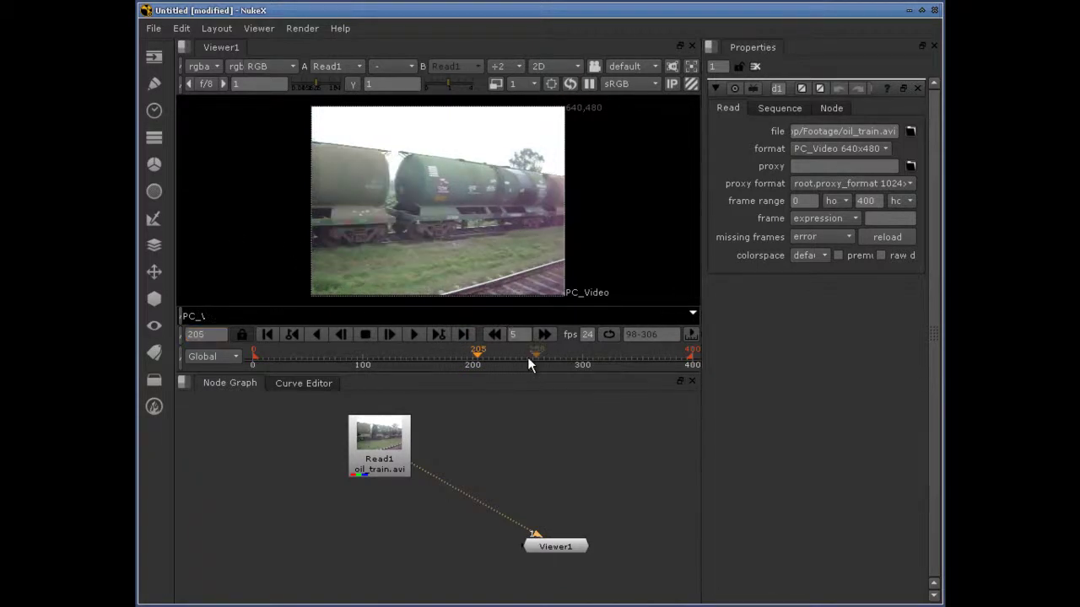
Set the viewer's frame increment to 10 and skip forward once by it.
{"action": "left_click", "coordinate": [518, 335]}
{"action": "type", "text": "10"}
{"action": "left_click", "coordinate": [547, 336]}
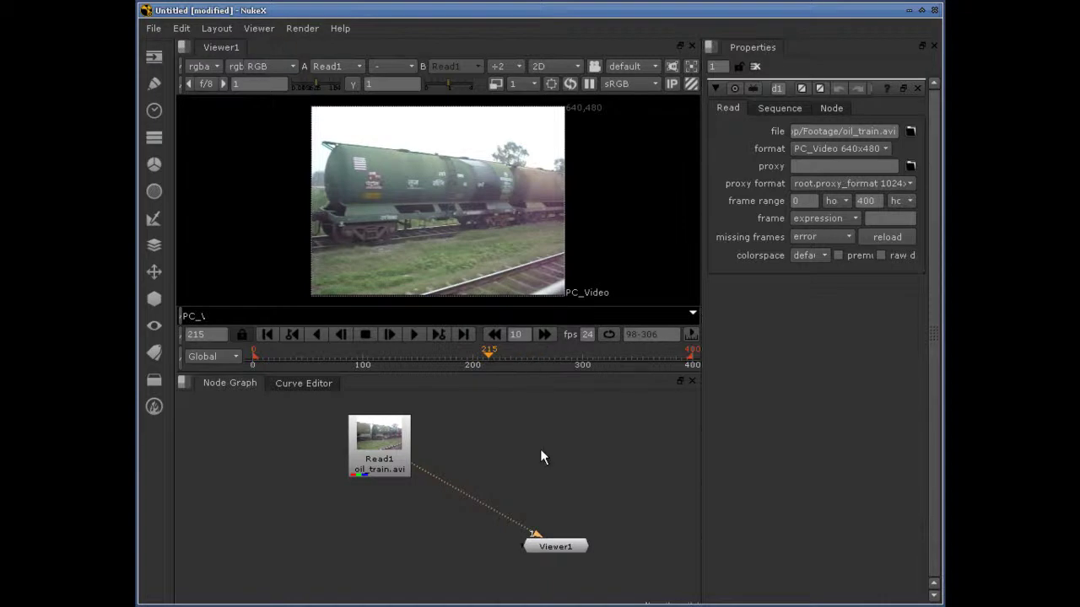
Move the playhead to frame 283 and skip back and forth by the 10-frame increment.
{"action": "left_click", "coordinate": [565, 358]}
{"action": "key", "text": "j"}
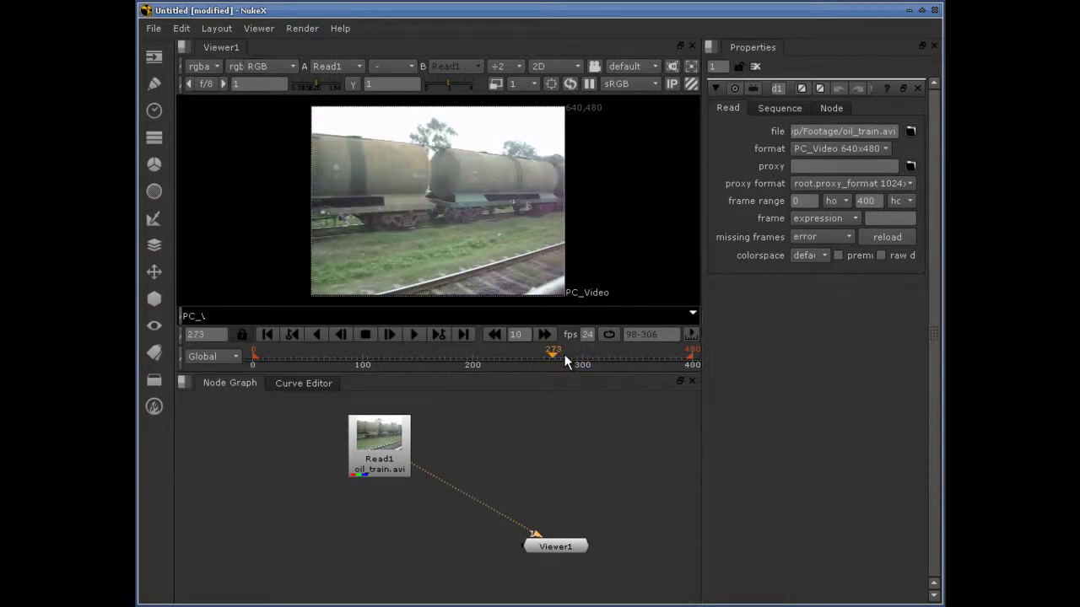
{"action": "key", "text": "l"}
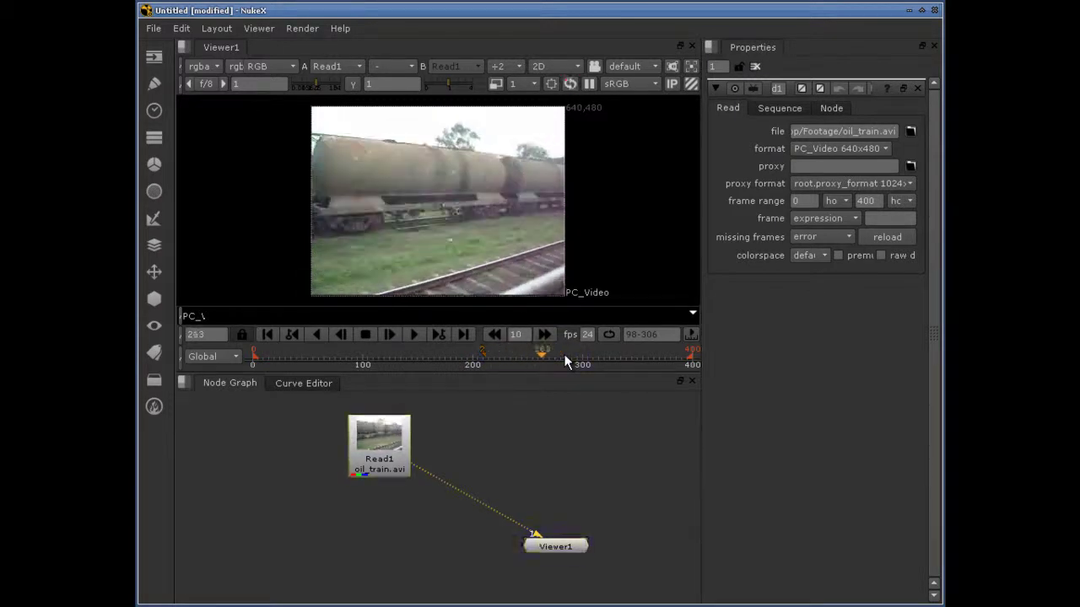
{"action": "left_click", "coordinate": [566, 358]}
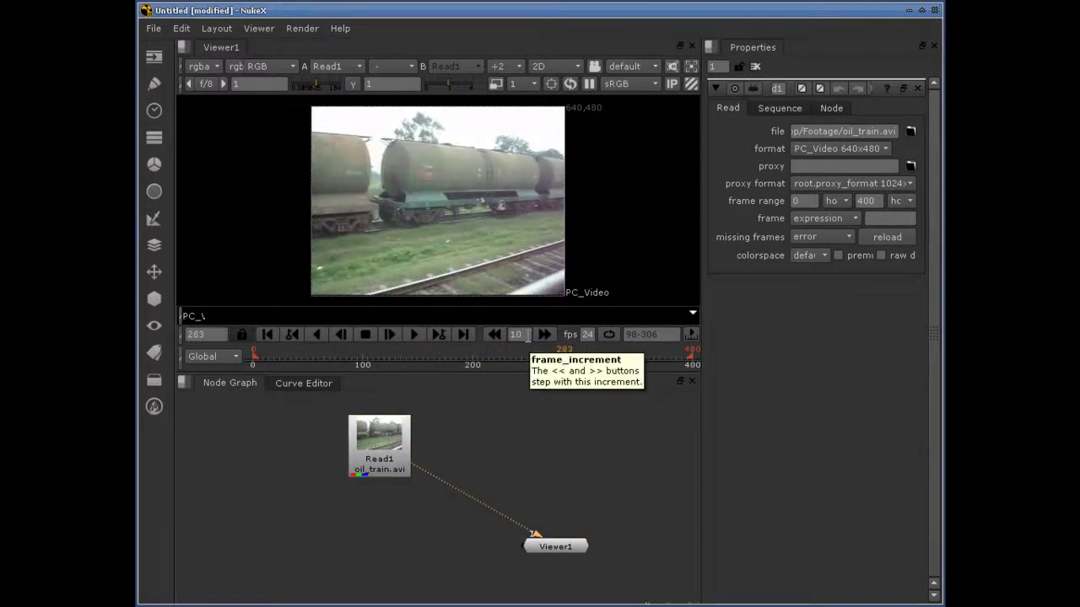
Play the clip from its first frame at 24 fps and stop playback partway through.
{"action": "left_click", "coordinate": [582, 334]}
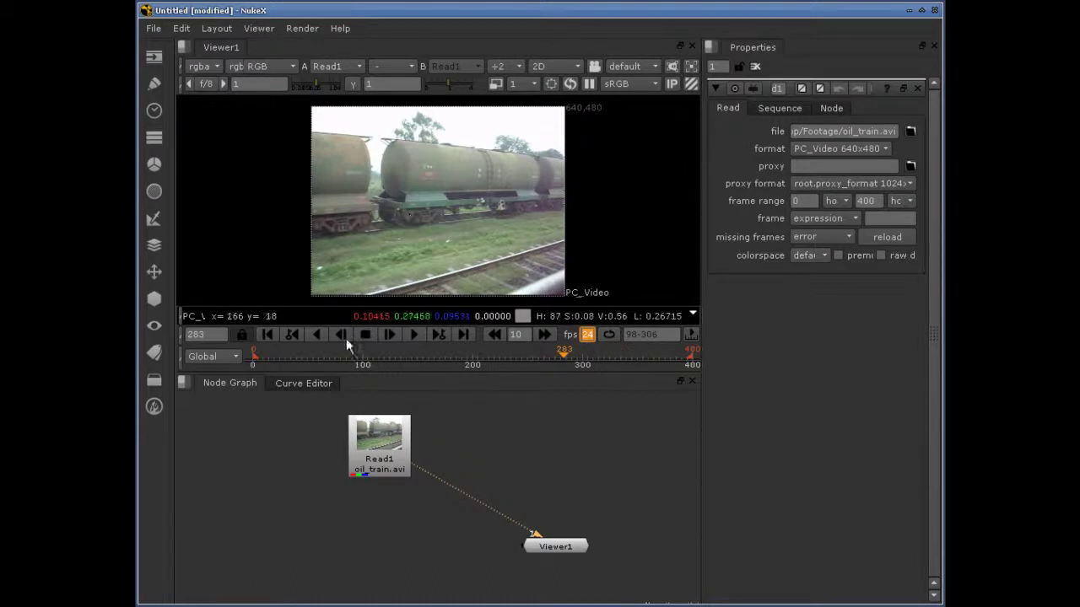
{"action": "left_click", "coordinate": [266, 334]}
{"action": "left_click", "coordinate": [413, 335]}
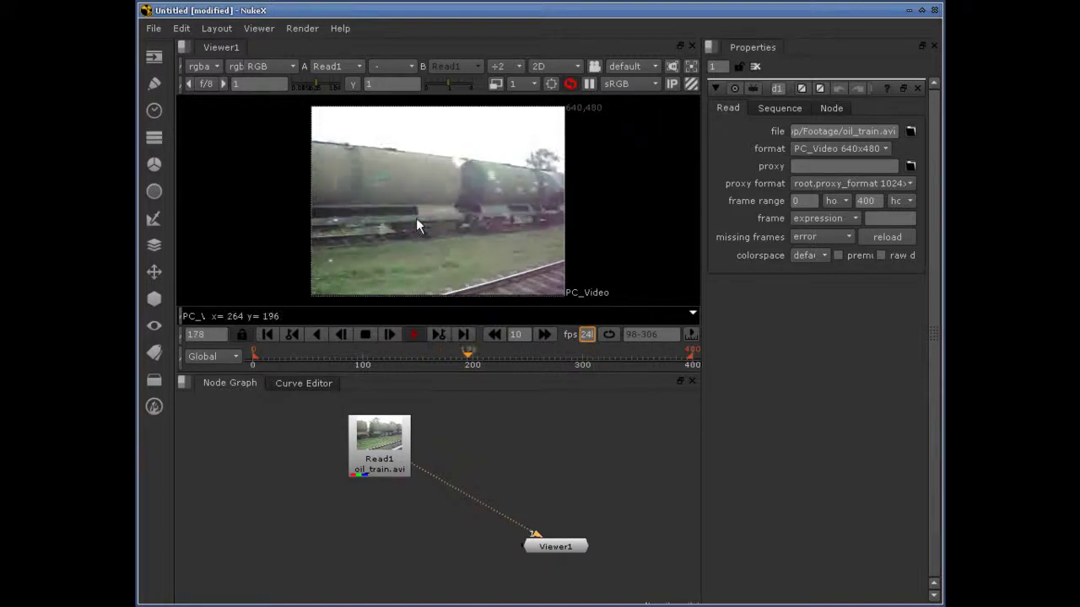
{"action": "left_click", "coordinate": [365, 334]}
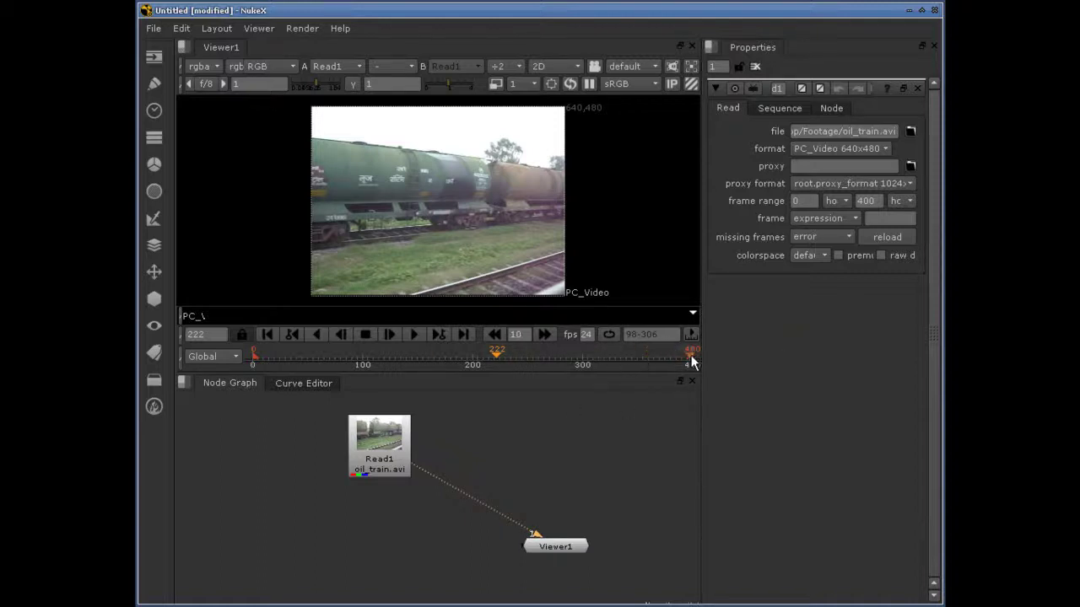
Play the clip in repeat mode from near its end past the loop point and stop near the start.
{"action": "left_click_drag", "start_coordinate": [495, 360], "coordinate": [651, 360]}
{"action": "key", "text": "Right"}
{"action": "key", "text": "Right"}
{"action": "key", "text": "Right"}
{"action": "left_click", "coordinate": [413, 334]}
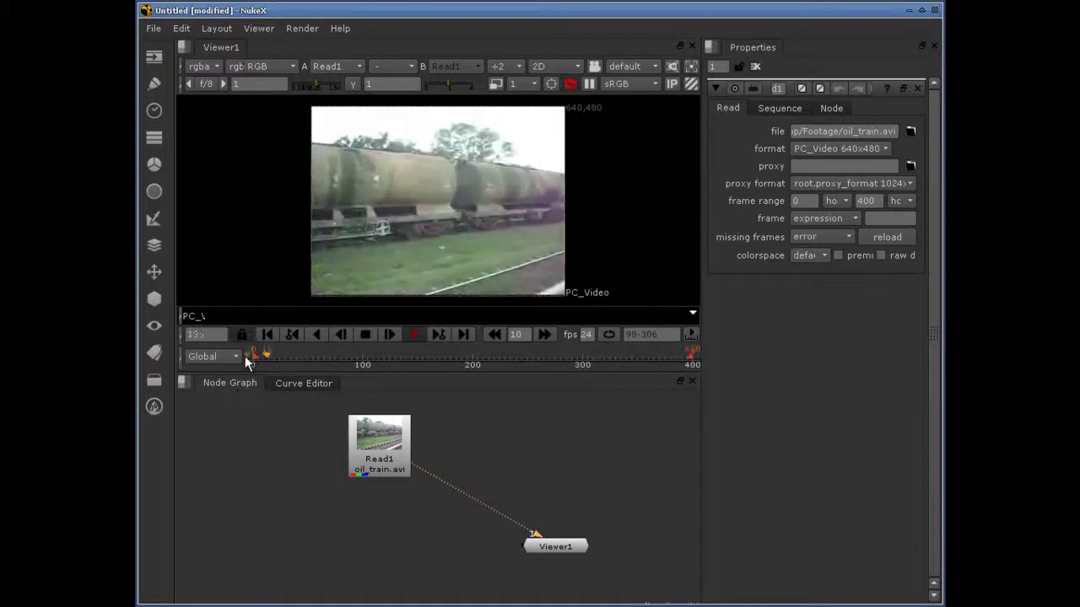
{"action": "left_click", "coordinate": [364, 335]}
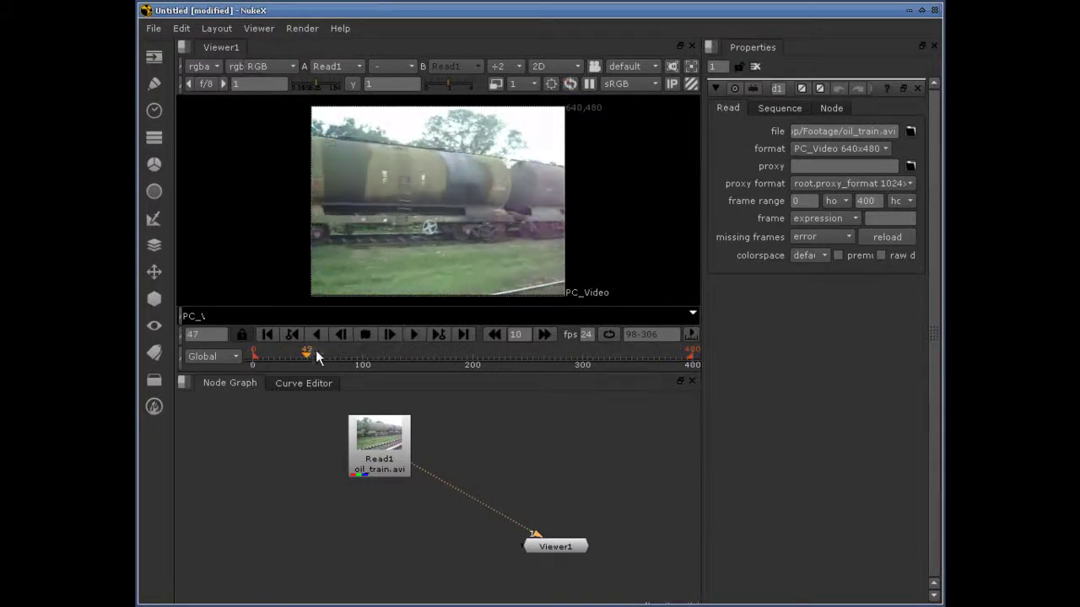
Set the playback mode to stop at the end and play the clip from frame 376 to the last frame.
{"action": "left_click_drag", "start_coordinate": [319, 354], "coordinate": [666, 362]}
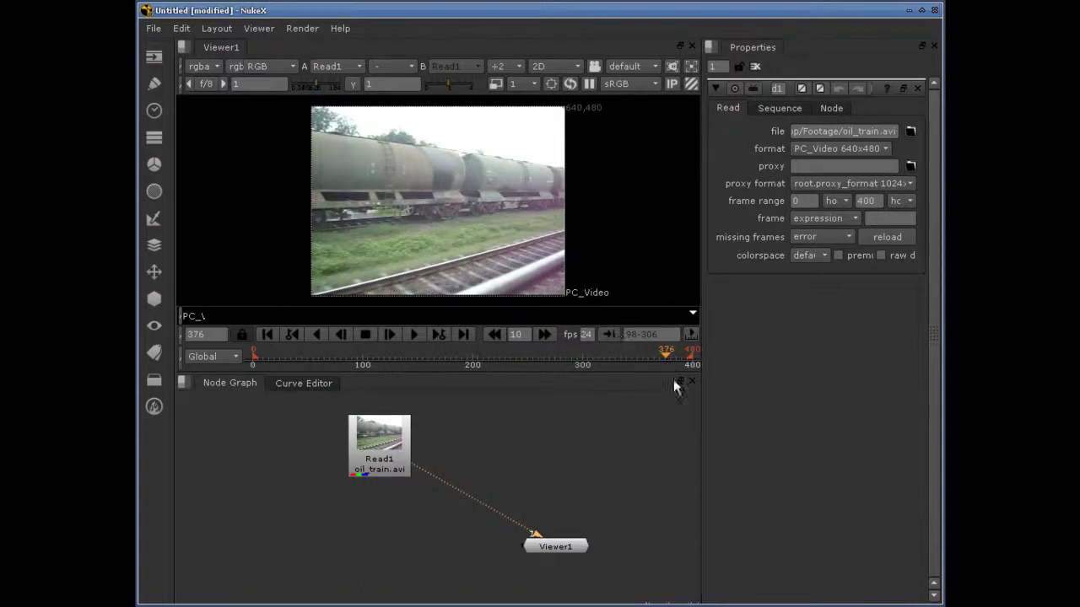
{"action": "left_click", "coordinate": [413, 334]}
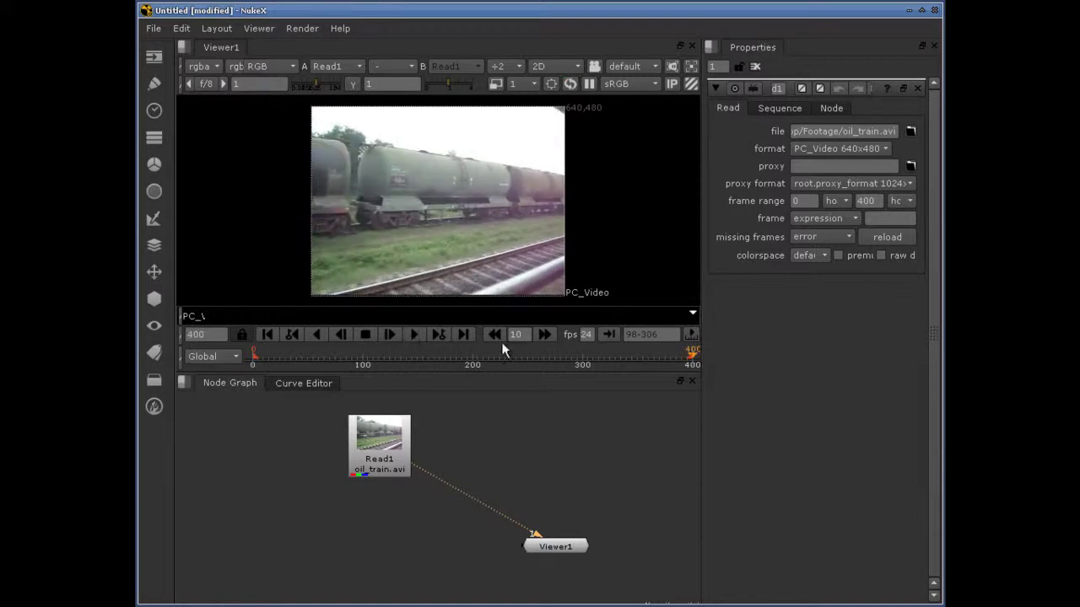
Move to frame 355, set the playback mode to bounce, play the clip past its end and stop.
{"action": "left_click", "coordinate": [642, 354]}
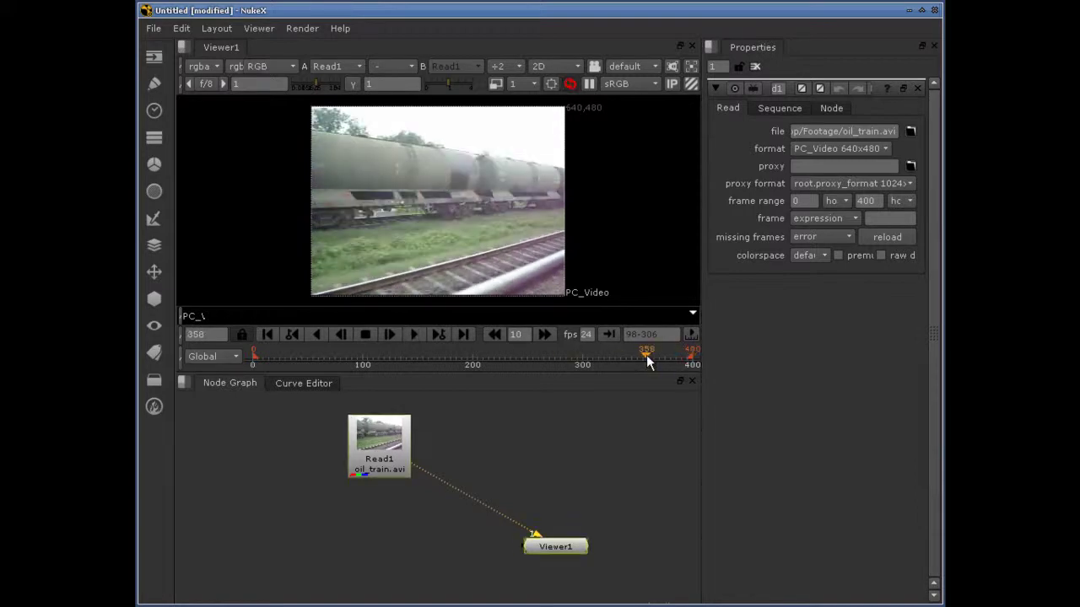
{"action": "left_click", "coordinate": [609, 334]}
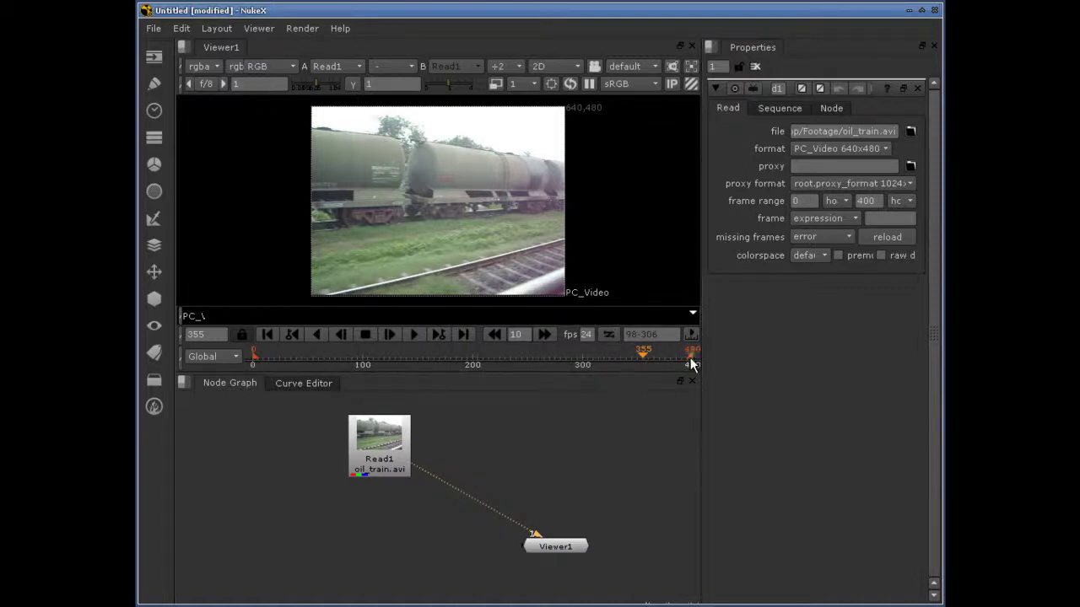
{"action": "left_click", "coordinate": [413, 335]}
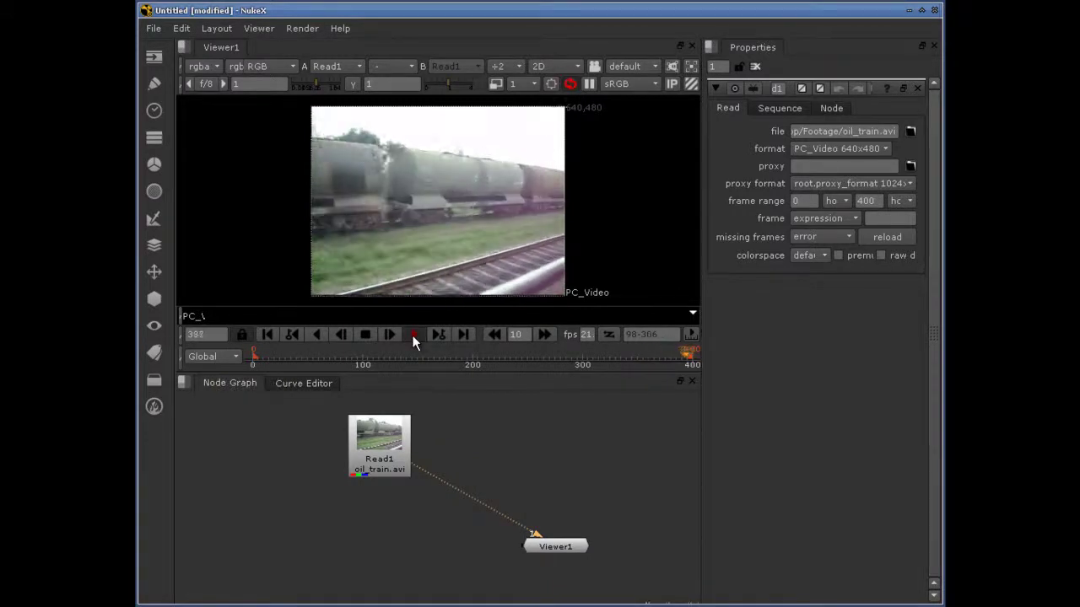
{"action": "left_click", "coordinate": [413, 336]}
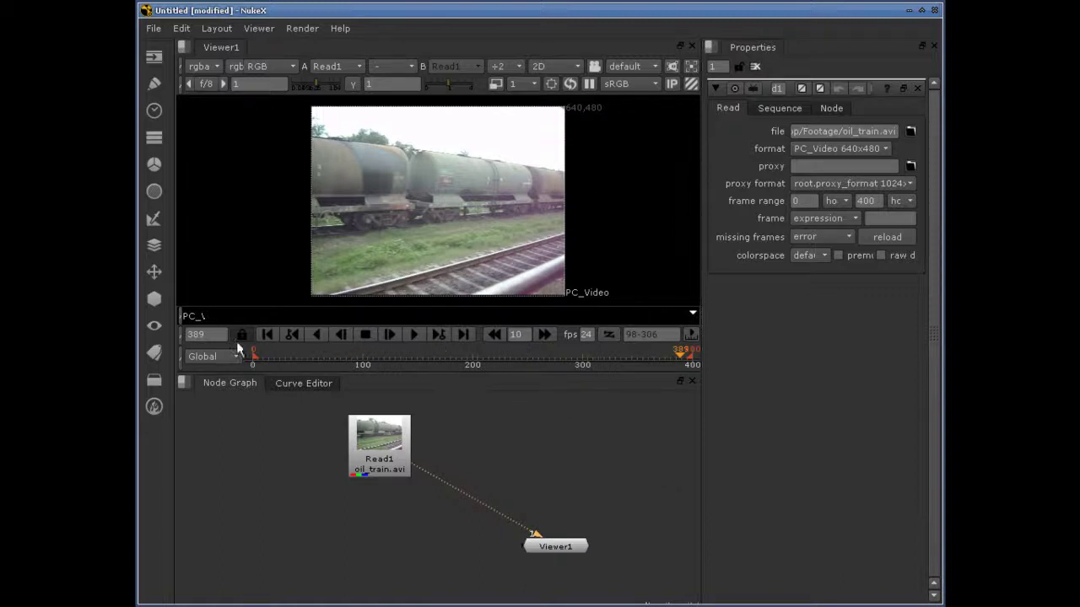
Move to frame 100 and turn on the custom 98-306 playback range in the Viewer.
{"action": "left_click", "coordinate": [202, 334]}
{"action": "type", "text": "100"}
{"action": "key", "text": "Return"}
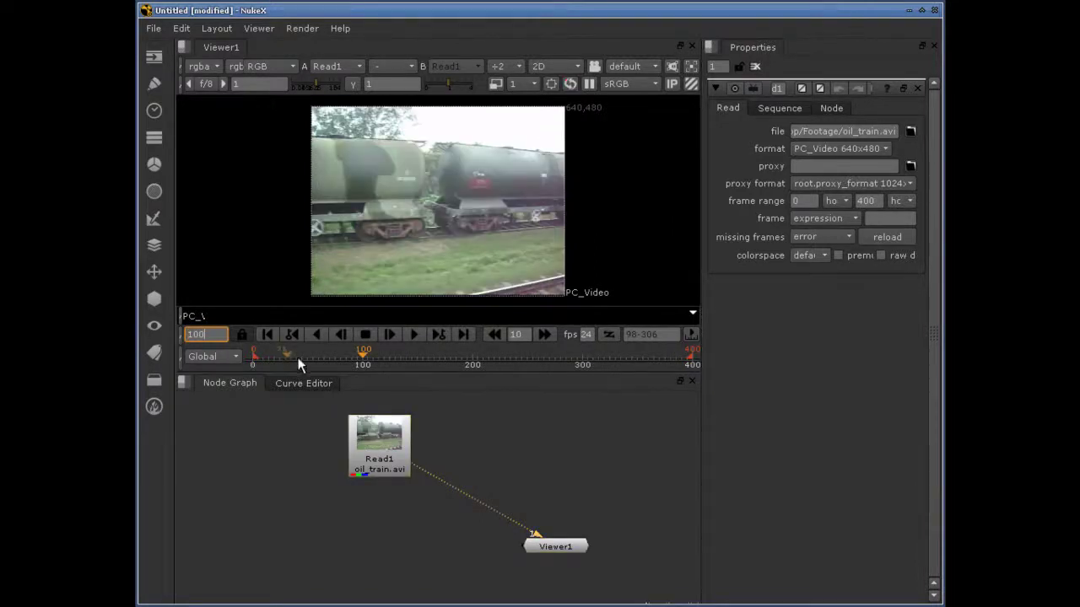
{"action": "left_click", "coordinate": [362, 355]}
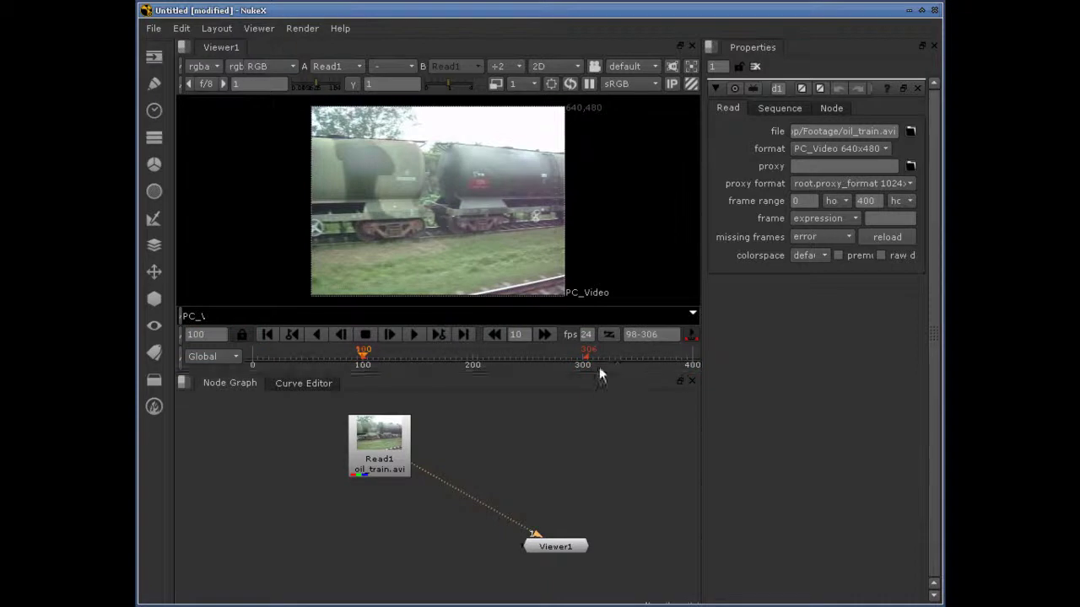
Scrub to frame 145, move to frame 150, and set the end of the playback range to frame 151.
{"action": "left_click_drag", "start_coordinate": [510, 360], "coordinate": [417, 360]}
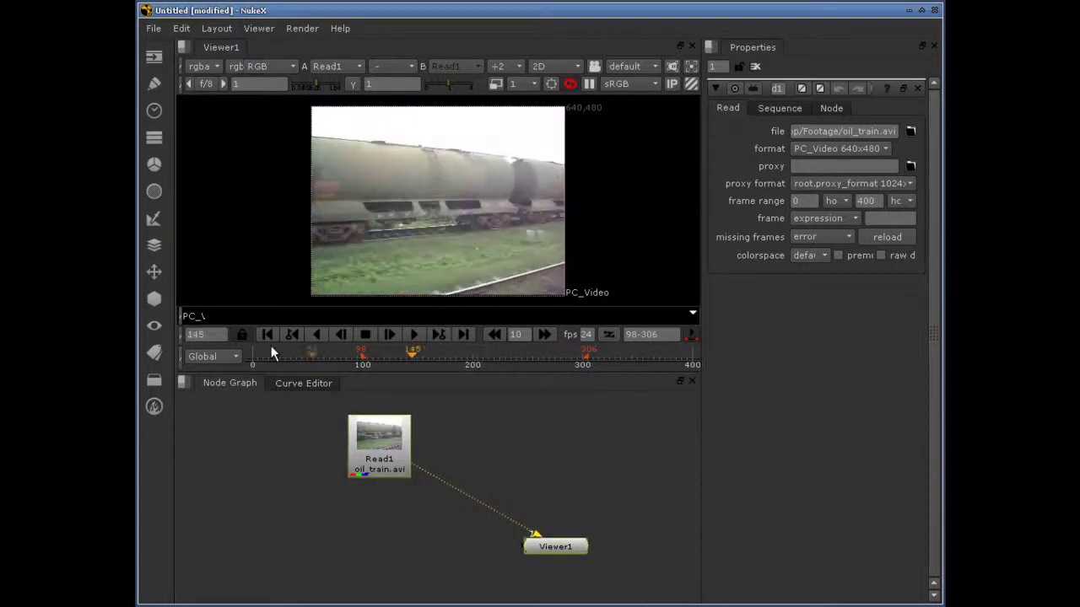
{"action": "left_click", "coordinate": [207, 334]}
{"action": "type", "text": "150"}
{"action": "key", "text": "Return"}
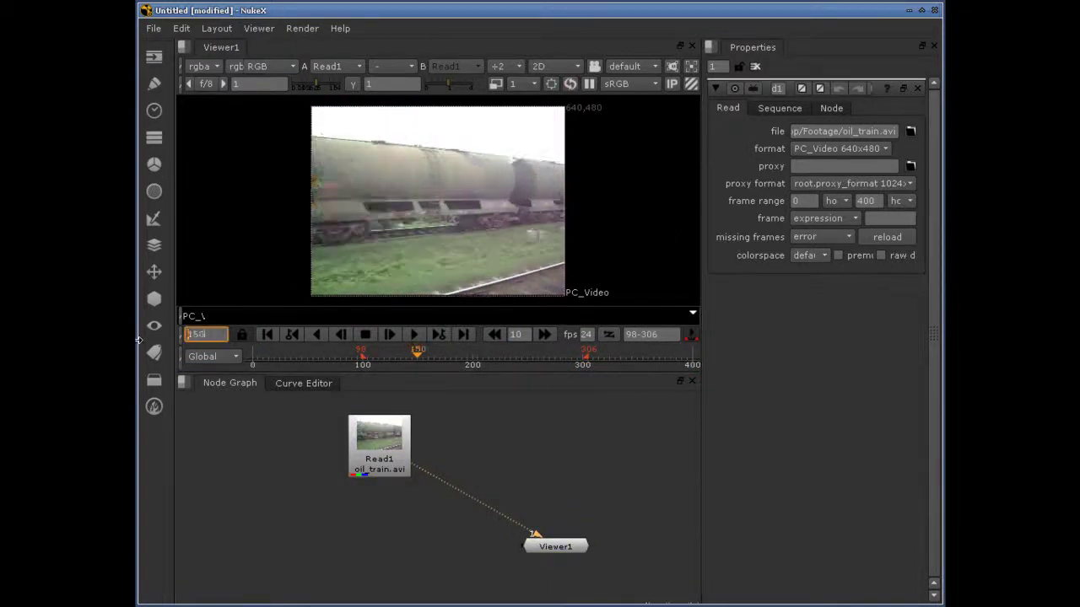
{"action": "left_click", "coordinate": [418, 355]}
{"action": "key", "text": "o"}
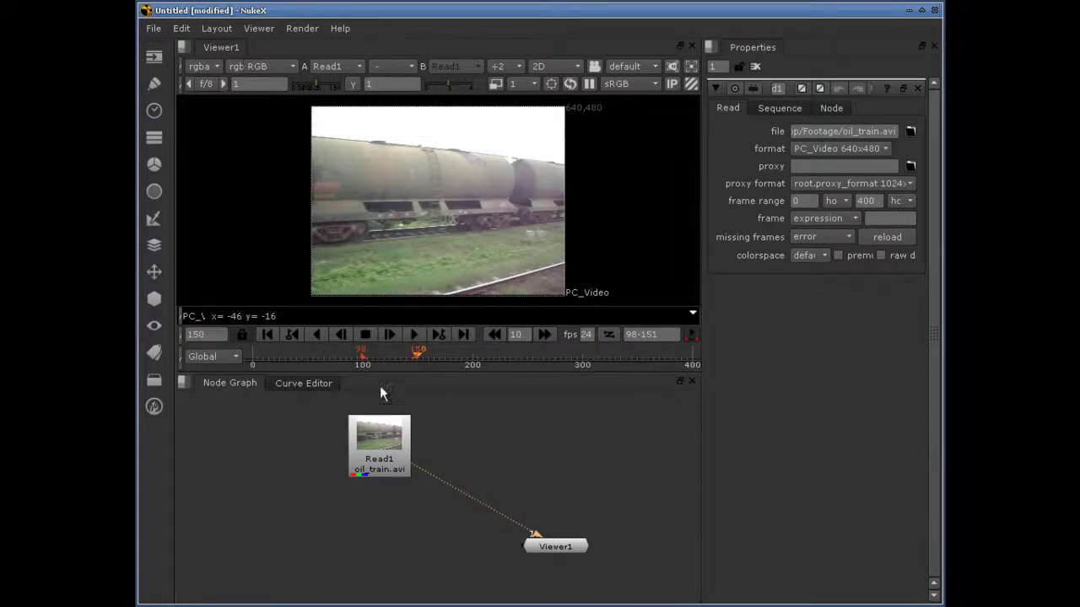
Select the playback range value and jump to the first and last frames of the 98-151 range.
{"action": "left_click", "coordinate": [675, 338]}
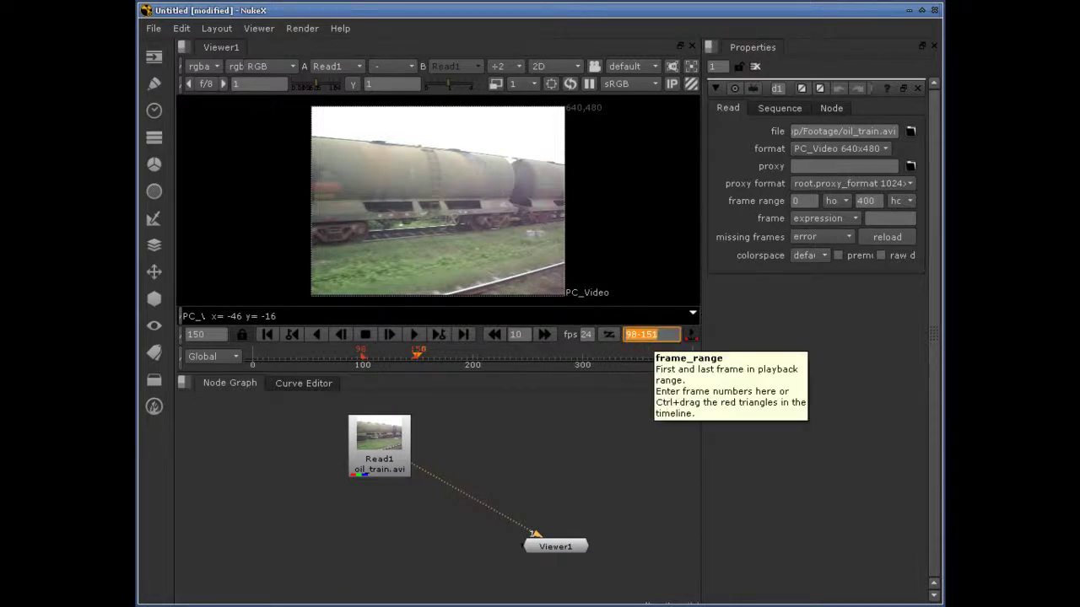
{"action": "left_click", "coordinate": [266, 334]}
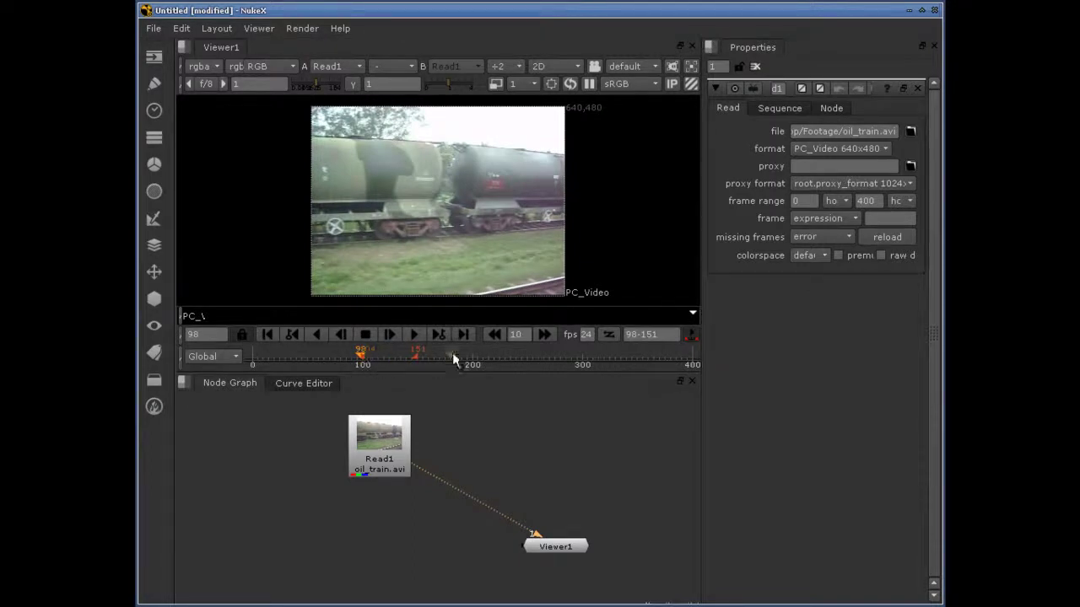
{"action": "left_click", "coordinate": [465, 335]}
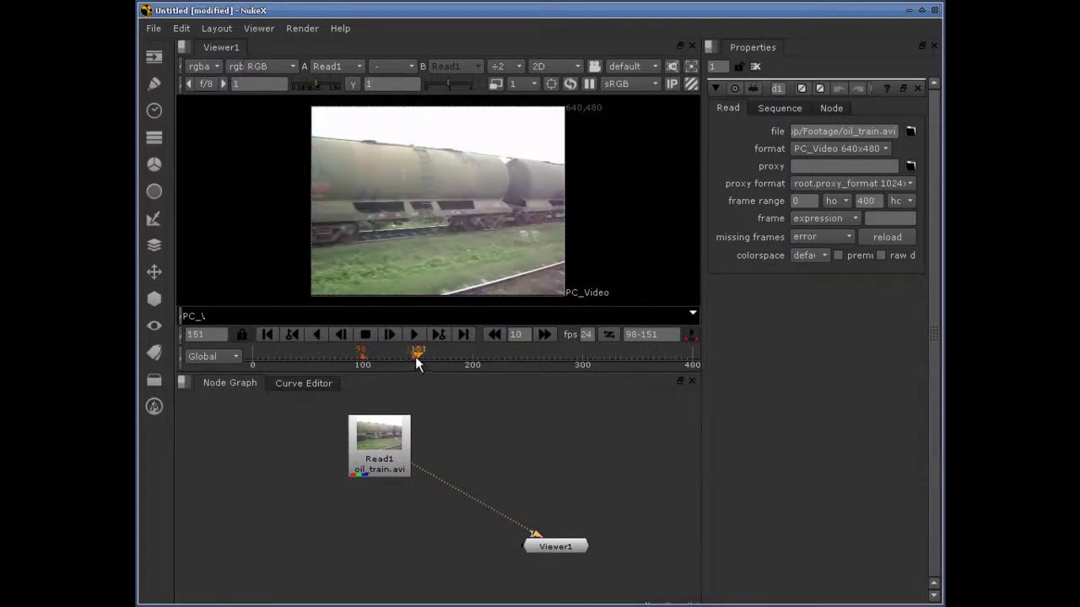
Play the 98-151 range from its first frame, stop at frame 137, and turn off the custom playback range.
{"action": "left_click", "coordinate": [266, 334]}
{"action": "left_click", "coordinate": [413, 334]}
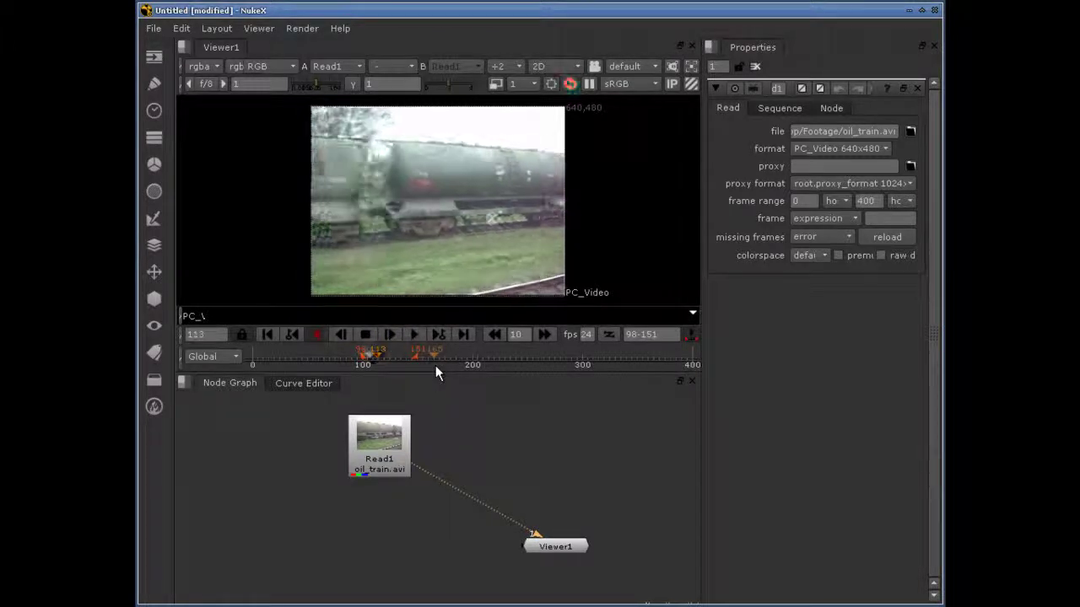
{"action": "left_click", "coordinate": [414, 334]}
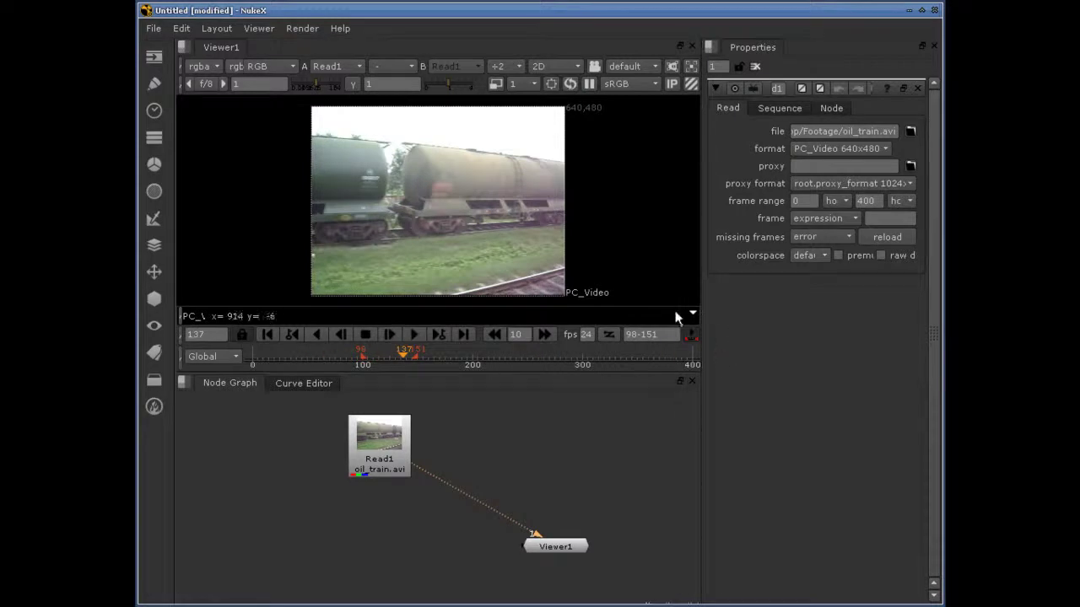
{"action": "left_click", "coordinate": [691, 340]}
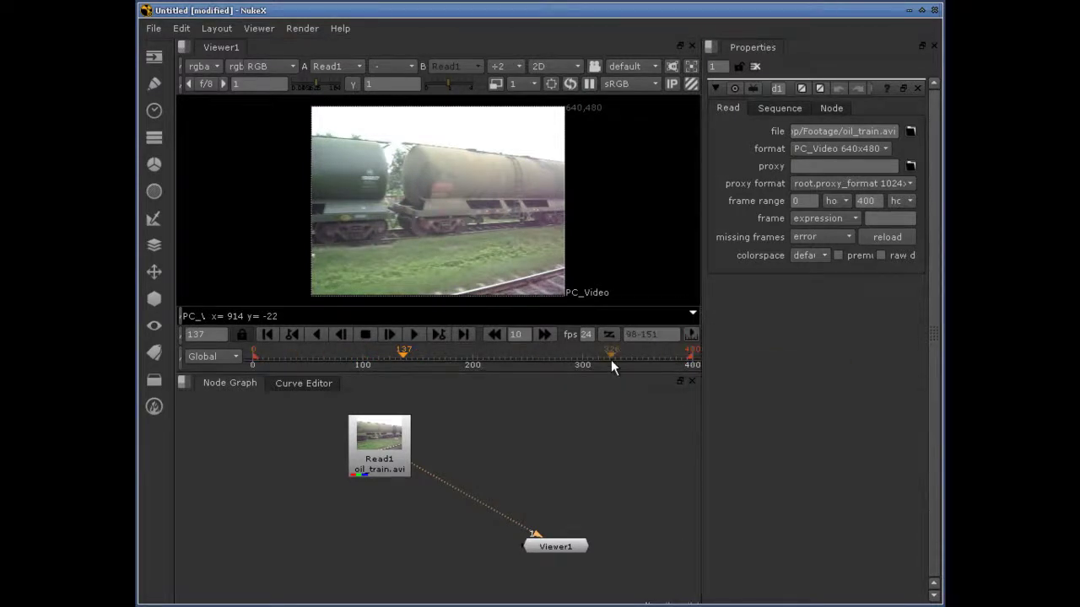